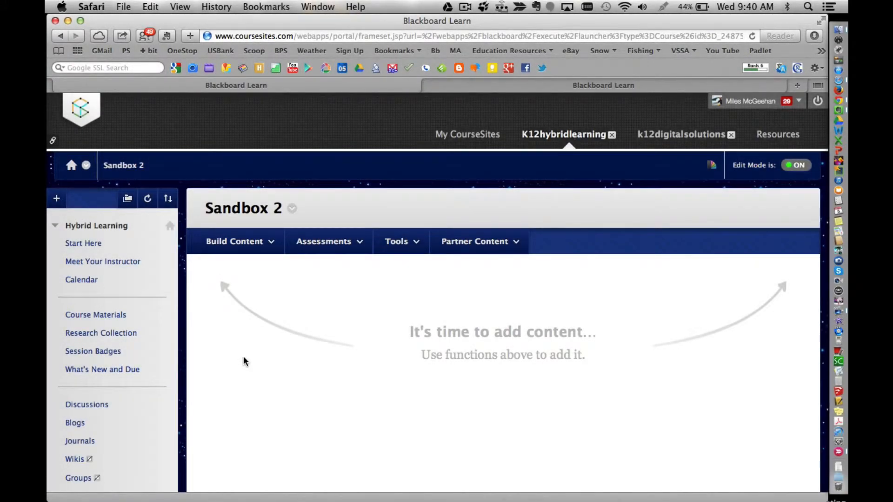
left_click(236, 243)
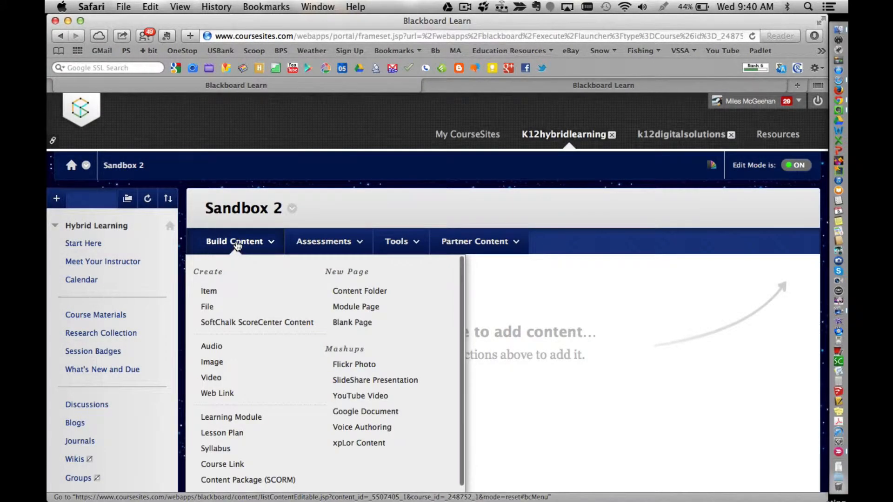
left_click(332, 249)
left_click(395, 247)
left_click(476, 251)
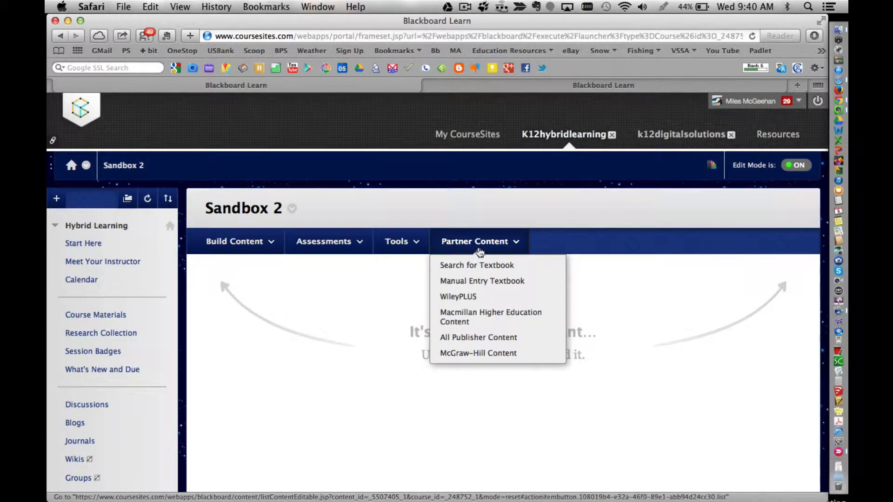
left_click(376, 252)
- Start a new assignment in Sandbox 2 and name it "Example Assignment"
left_click(337, 245)
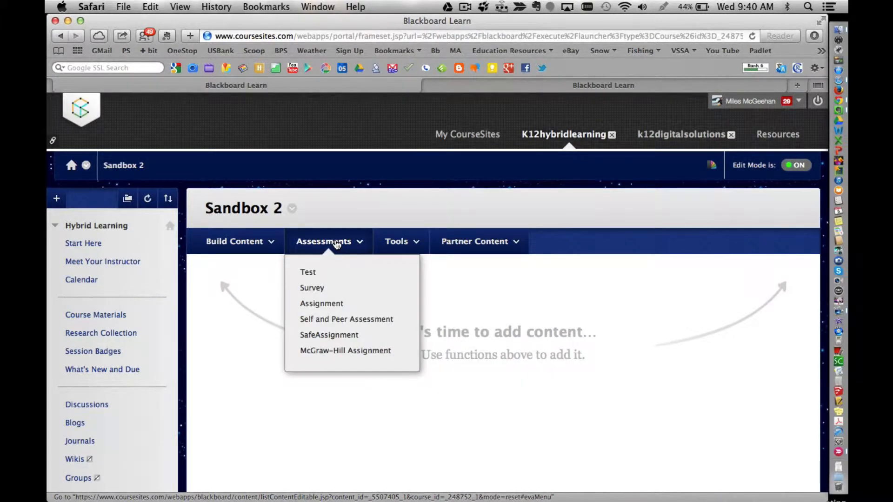
left_click(324, 307)
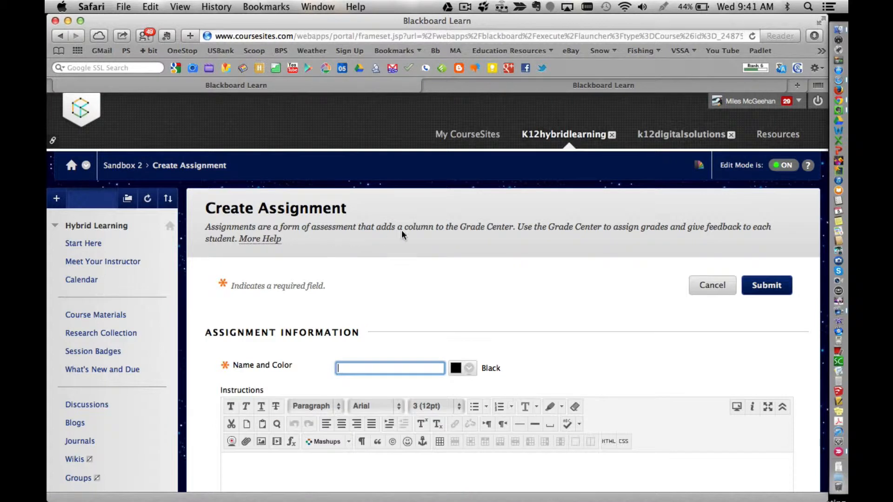
scroll(516, 236, "down", 5)
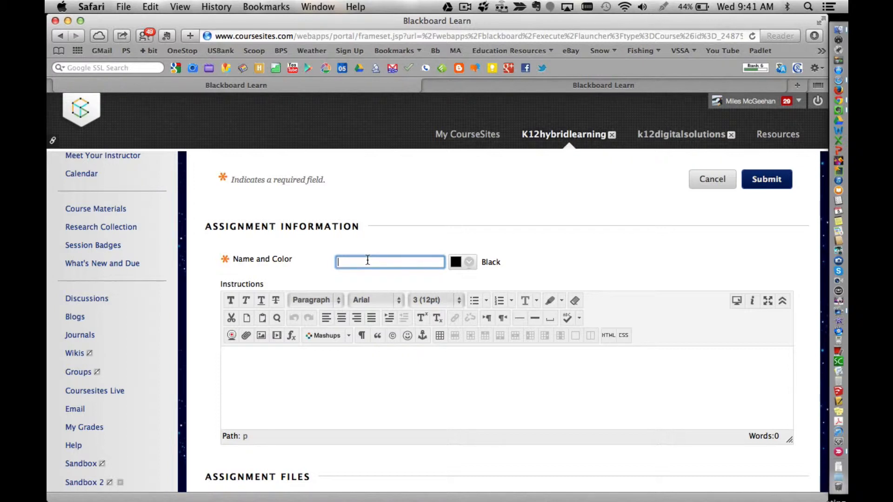
type("Example Assignment")
scroll(447, 321, "down", 3)
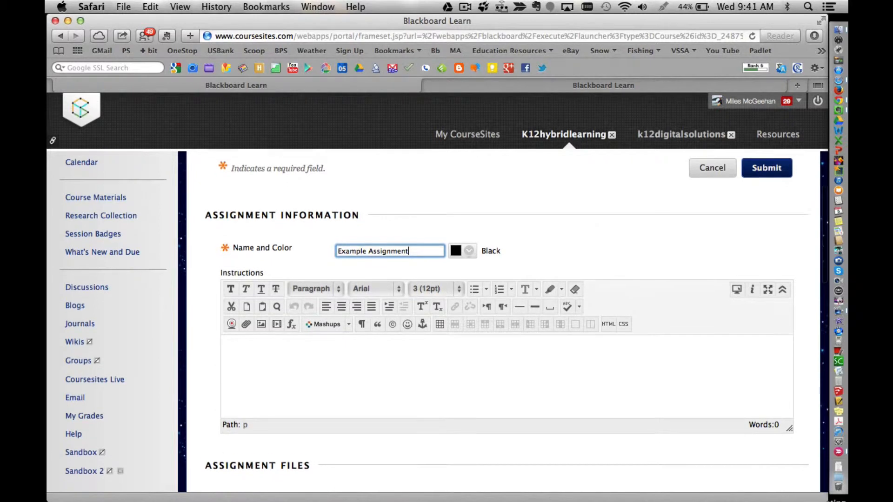
- Write "Objective:" and "Directions:" headings in the instructions, with "- I can compare and contrast the stages as well as functions of meiosis and mitosis." under the first
left_click(278, 320)
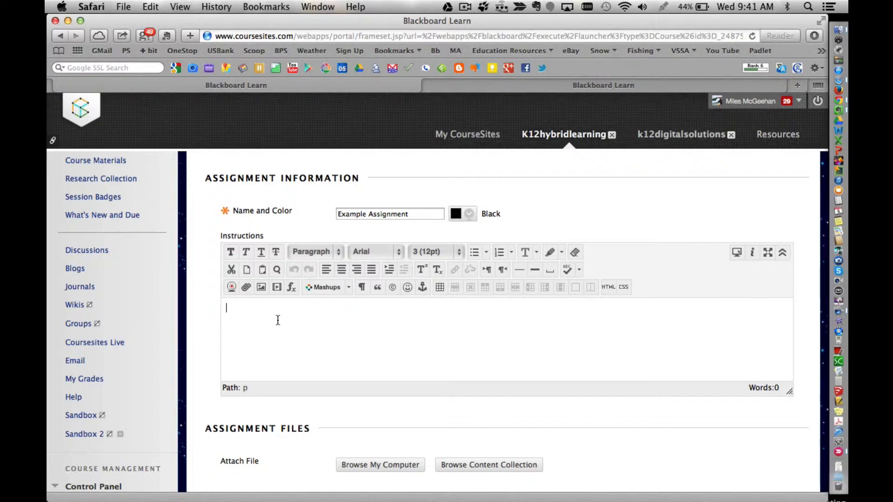
type("Objective:")
key("Return")
type("Directions:")
left_click(290, 308)
key("Return")
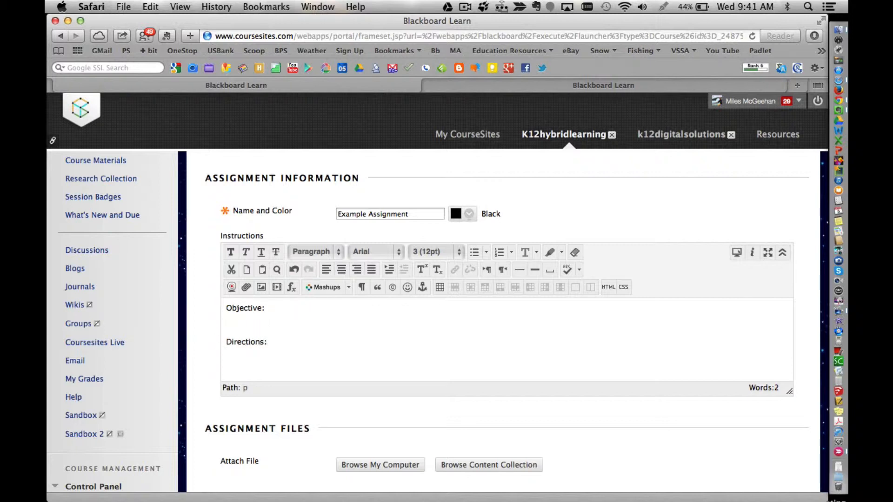
type("-I can compare and contrast the stages as well as functions of meiosis and mitosis.")
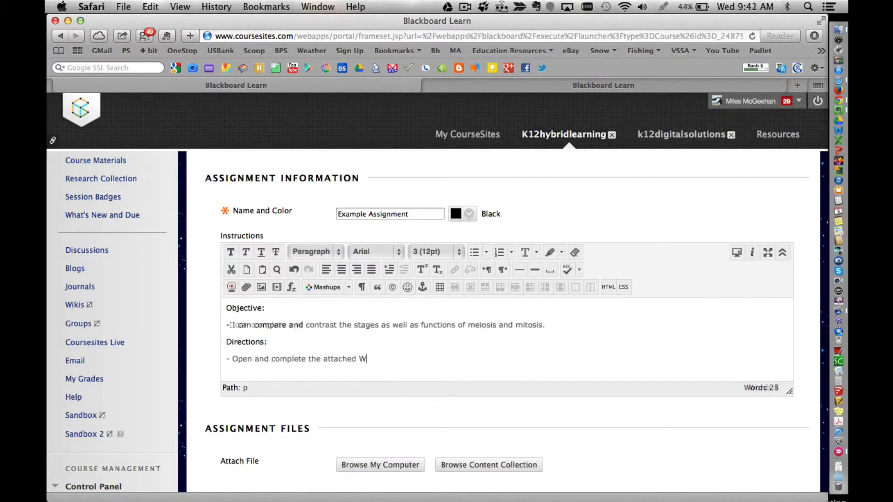
- Under Directions, write "- Open and complete the attached Word Document then upload it here when complete."
type("Word Document then upload i")
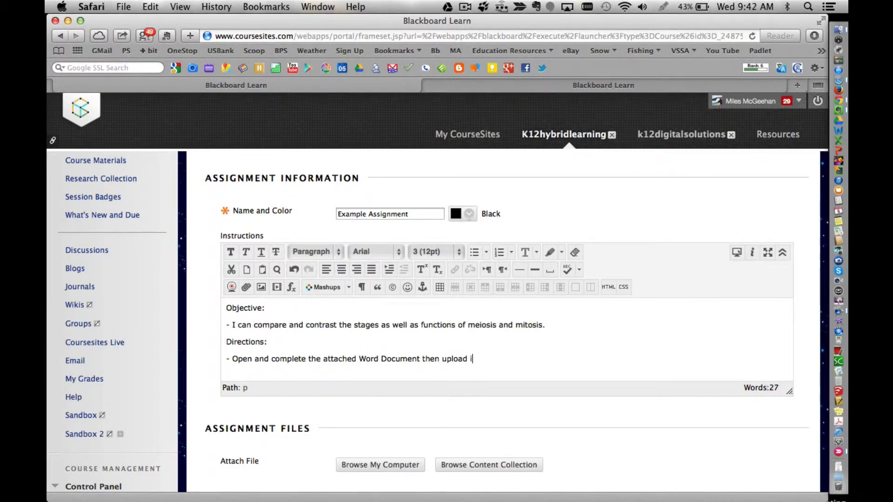
type("t here when complete.")
- Attach the file Teacher Scaffolding for PBL.pdf from the computer's 508 PBL folder to the assignment
scroll(437, 321, "down", 5)
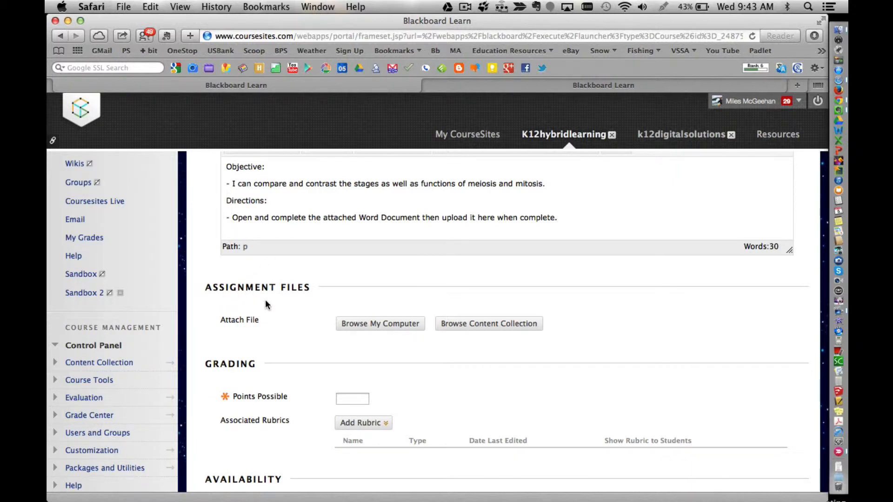
left_click(372, 323)
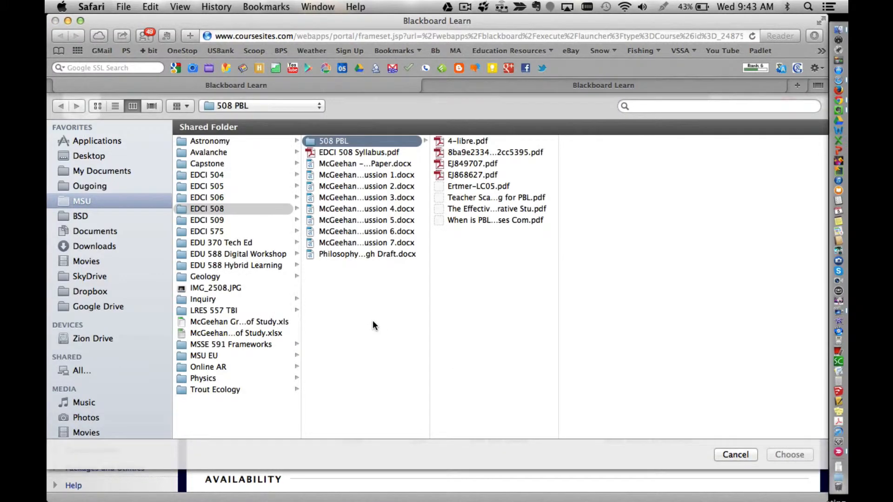
left_click(473, 199)
left_click(805, 461)
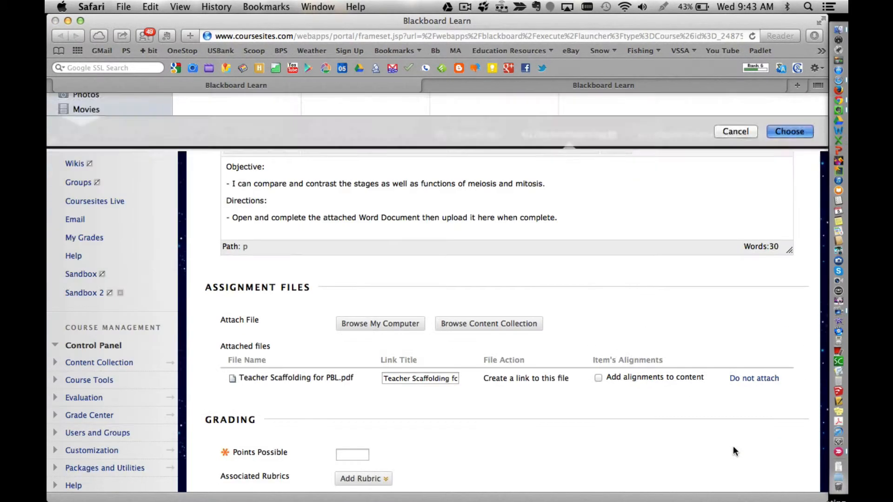
- Remove the ".pdf" extension from the attached file's link title so it reads "Teacher Scaffolding for PBL"
scroll(538, 409, "down", 3)
scroll(538, 412, "down", 2)
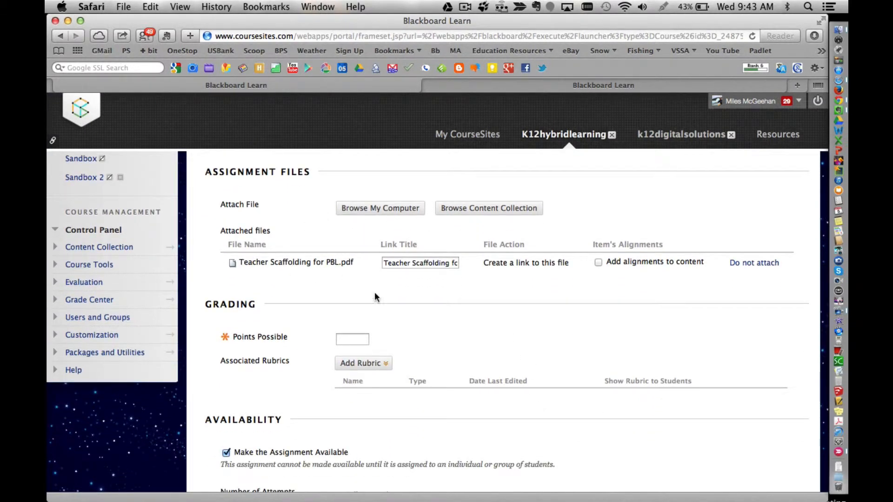
left_click(410, 263)
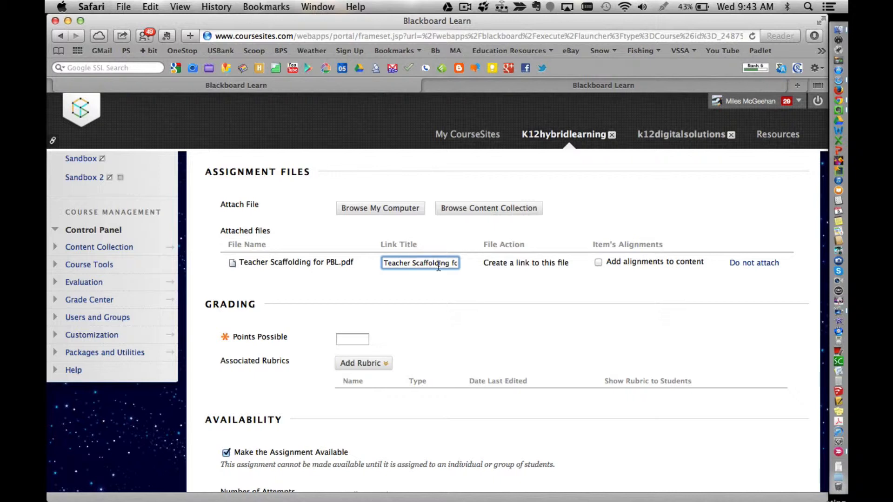
key("Right")
key("Right")
key("Right")
key("Right")
key("Right")
key("Right")
key("Right")
key("Right")
key("Right")
key("Right")
key("Right")
key("Right")
key("BackSpace")
key("BackSpace")
key("BackSpace")
key("BackSpace")
- Set the assignment's points possible to 4 and look at the options for adding a rubric
scroll(414, 272, "down", 3)
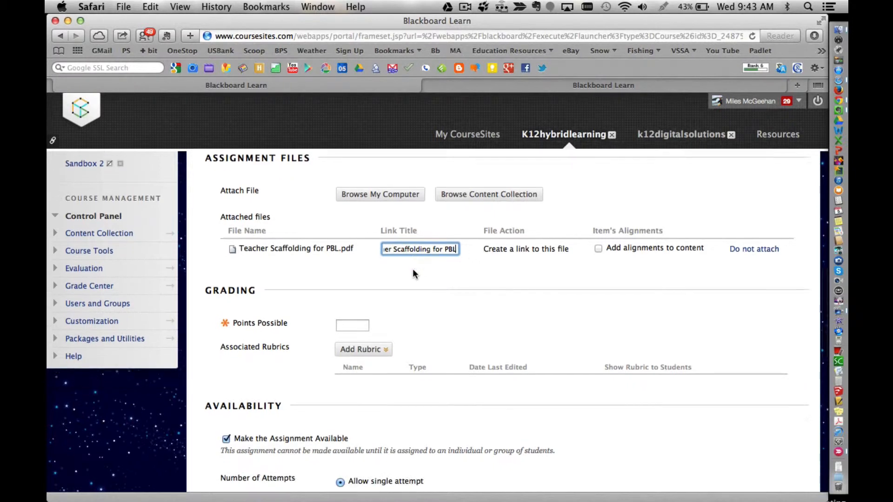
scroll(412, 269, "down", 3)
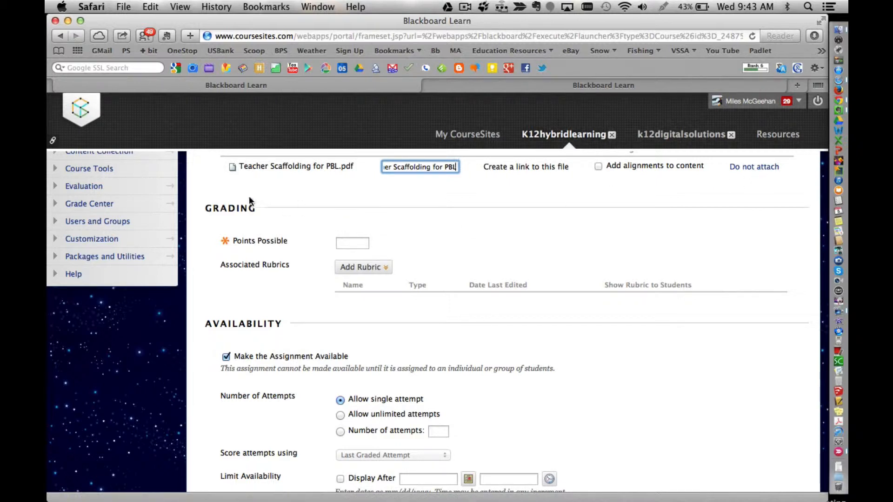
left_click(342, 243)
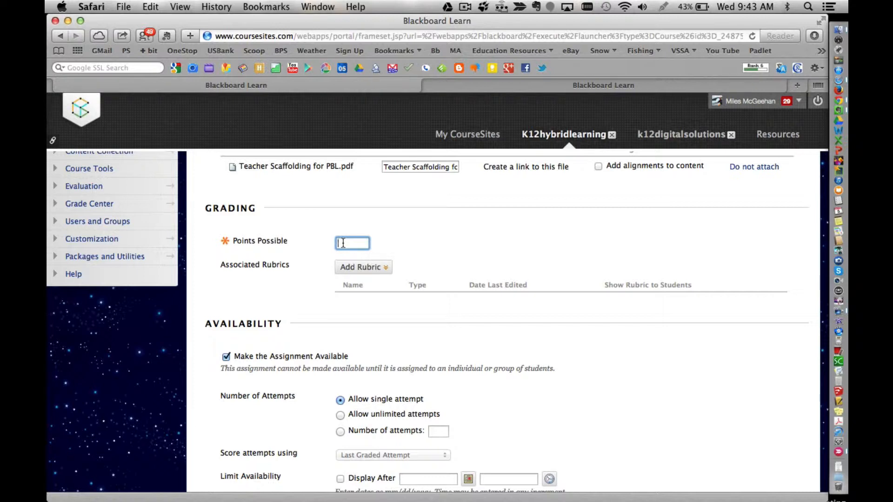
type("4")
left_click(379, 268)
- Allow unlimited attempts for the assignment and review the attempt scoring options, keeping Last Graded Attempt
scroll(439, 343, "down", 3)
scroll(439, 342, "down", 4)
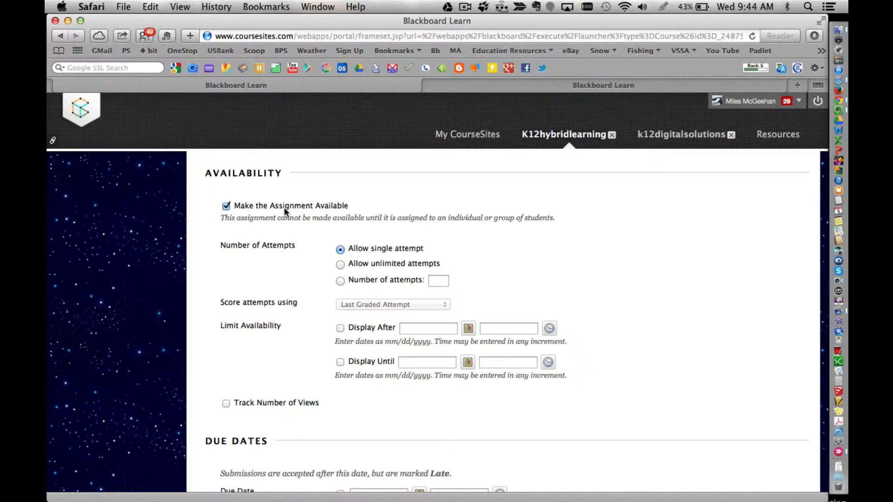
scroll(398, 206, "down", 1)
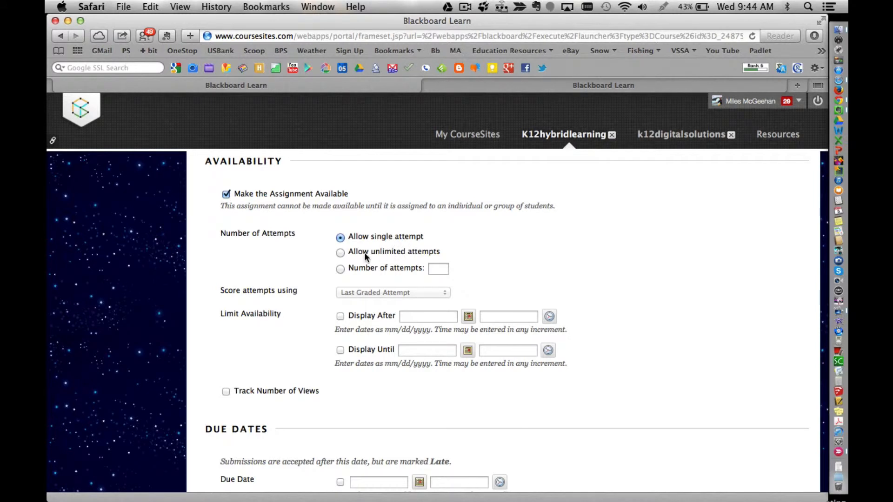
left_click(352, 252)
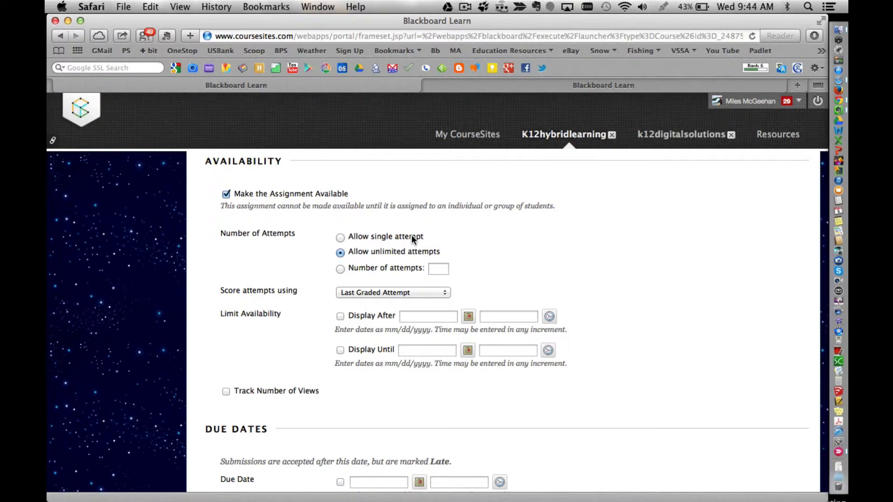
left_click(372, 266)
left_click(373, 251)
left_click(359, 296)
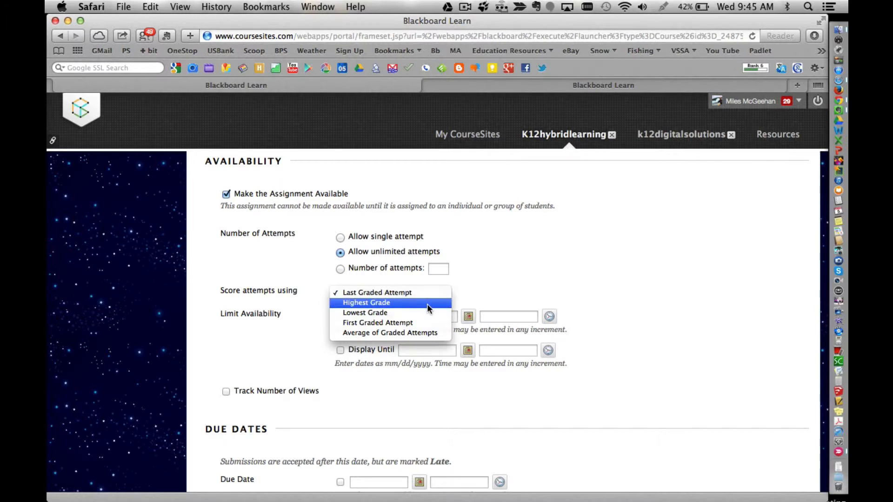
left_click(525, 288)
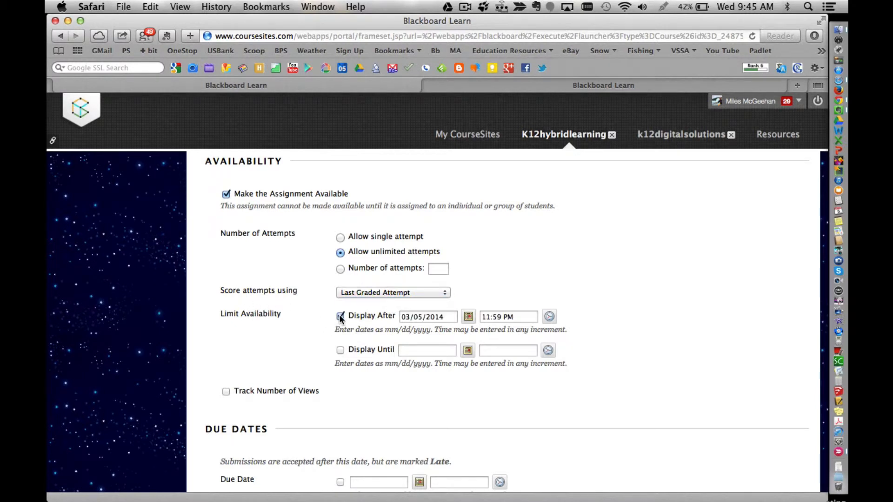
- Try out the Display After and Display Until availability limits, leaving both switched off
left_click(340, 351)
left_click(340, 317)
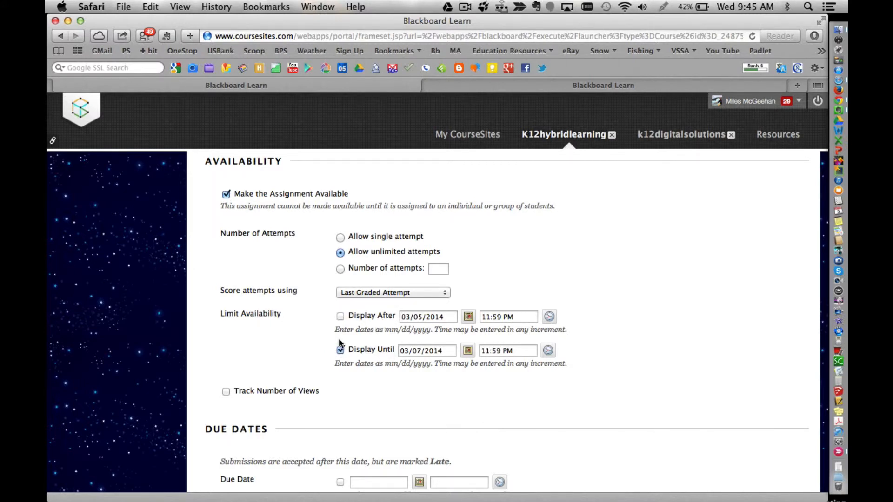
left_click(340, 351)
- Turn on tracking of the number of views and enable a due date of 03/05/2014 at 11:59 PM
left_click(226, 391)
scroll(375, 397, "down", 5)
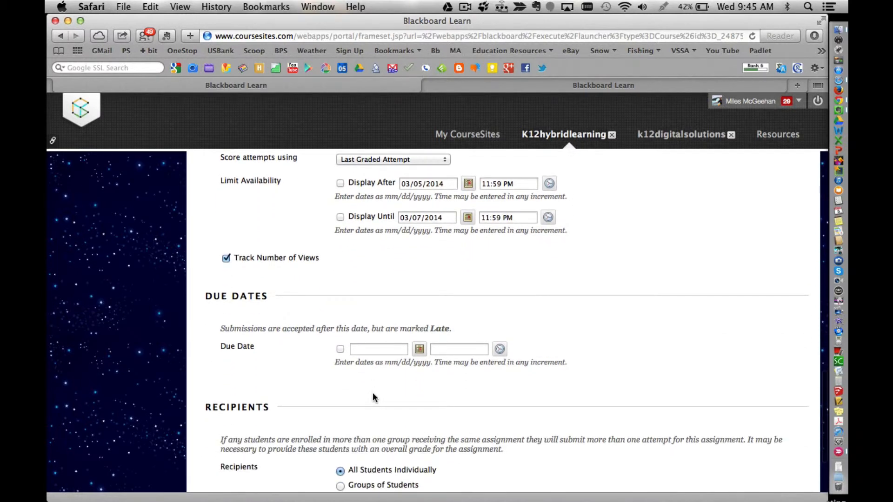
scroll(373, 392, "down", 2)
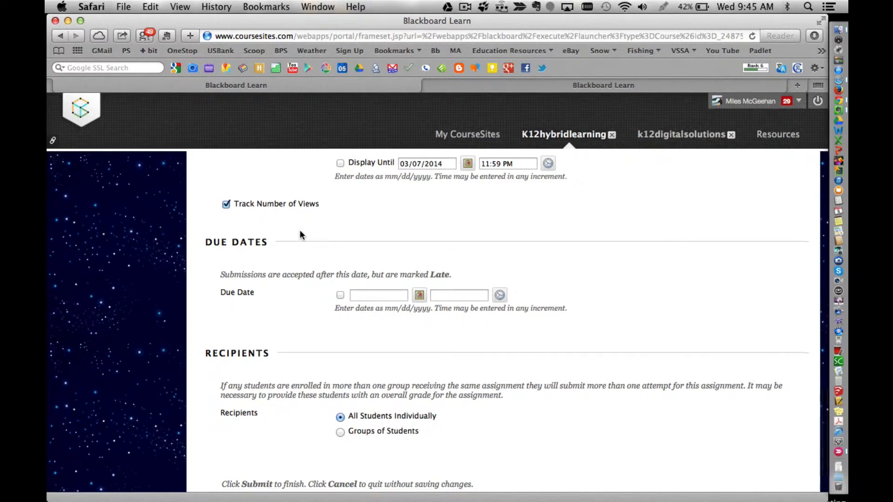
scroll(300, 235, "down", 1)
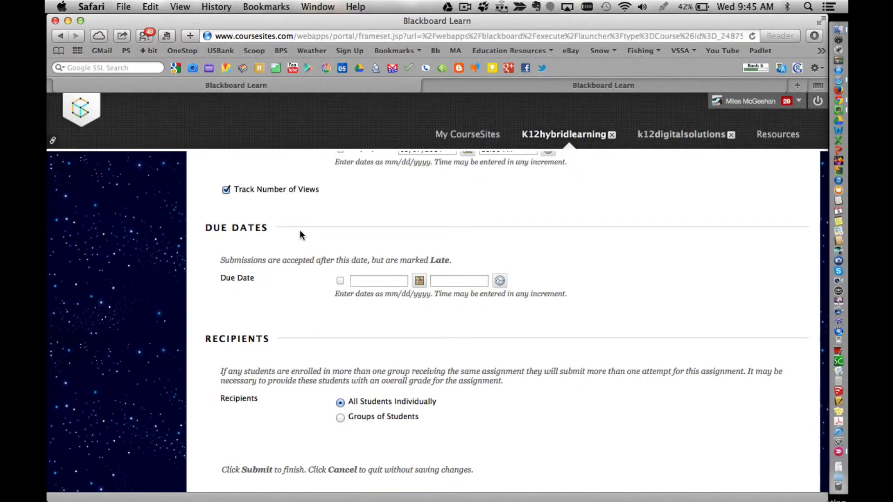
scroll(299, 234, "down", 1)
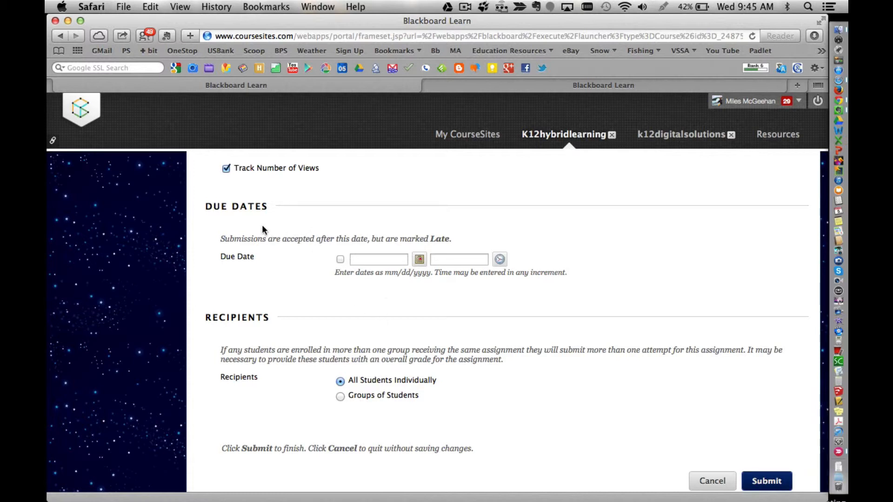
left_click(340, 259)
left_click(472, 263)
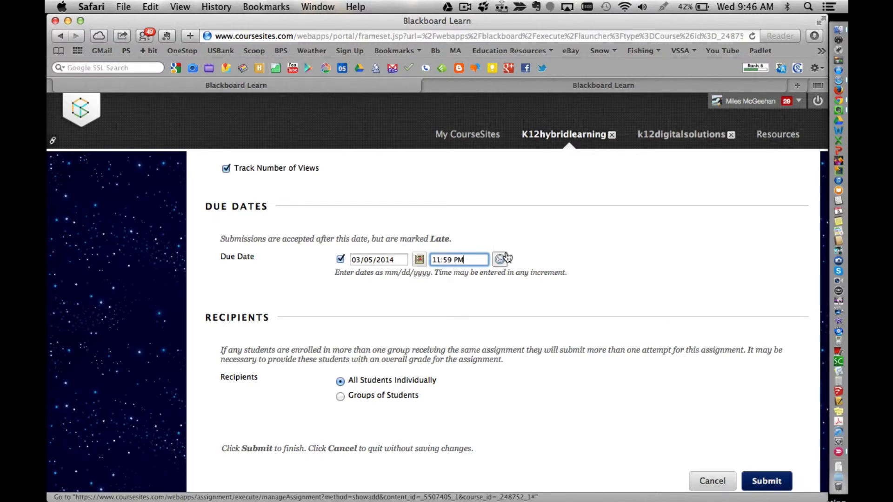
- Submit the new assignment with all students individually as recipients
scroll(536, 343, "down", 1)
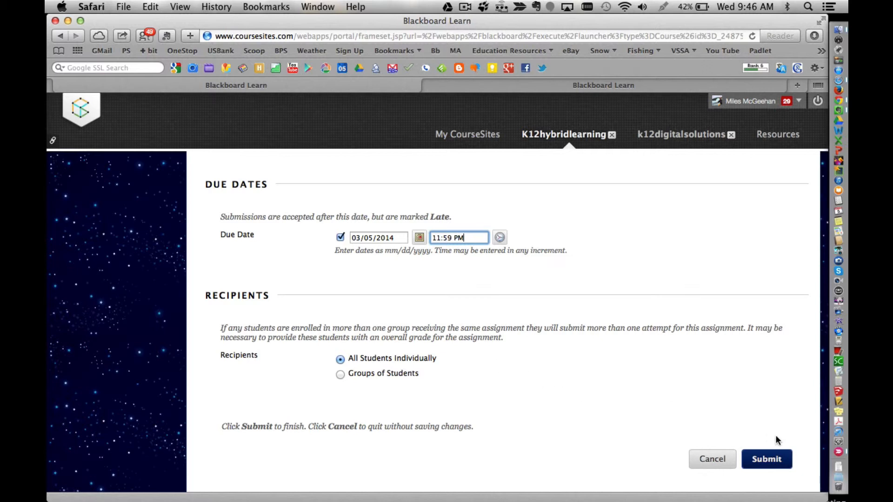
left_click(785, 461)
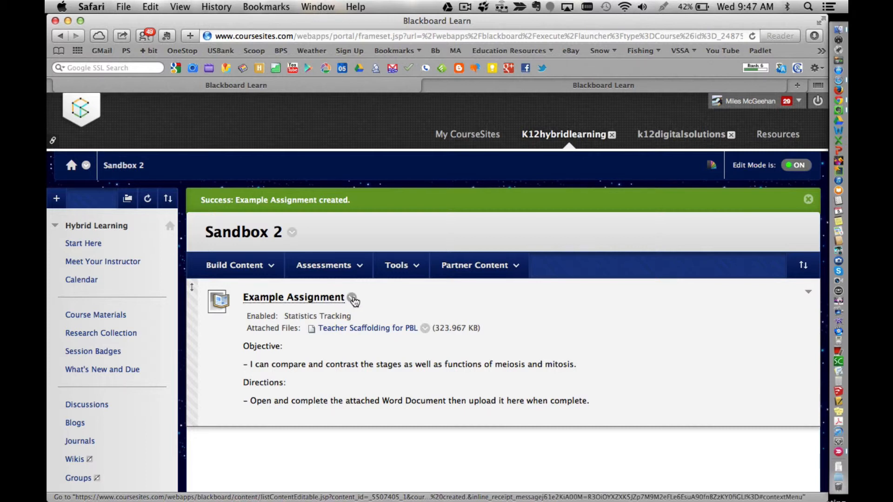
- Enable review status for Example Assignment, submit the change and dismiss the notification
left_click(352, 298)
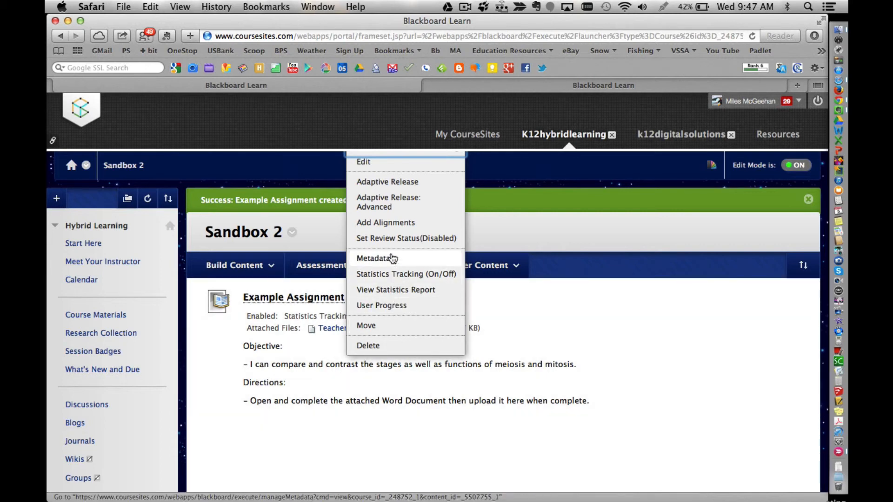
left_click(388, 239)
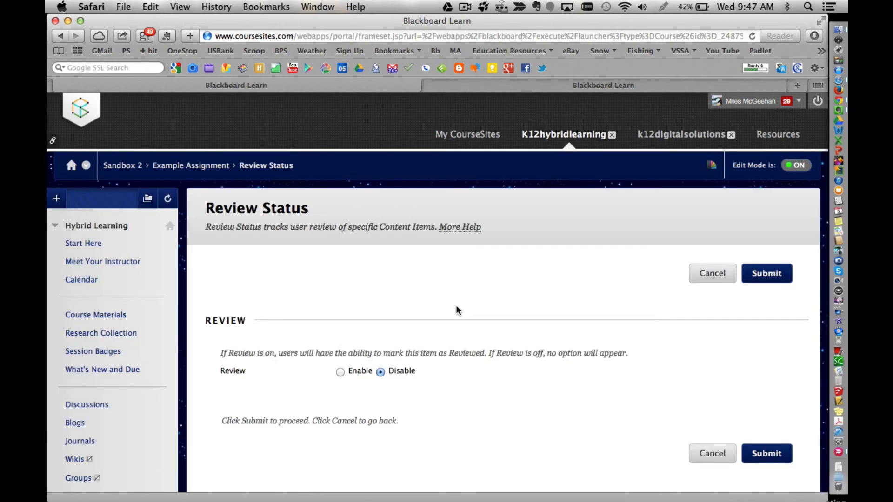
left_click(340, 372)
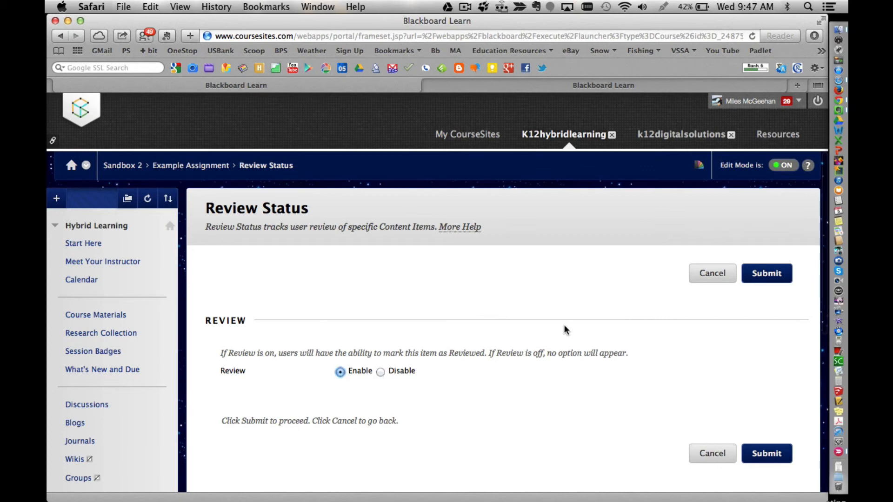
left_click(774, 275)
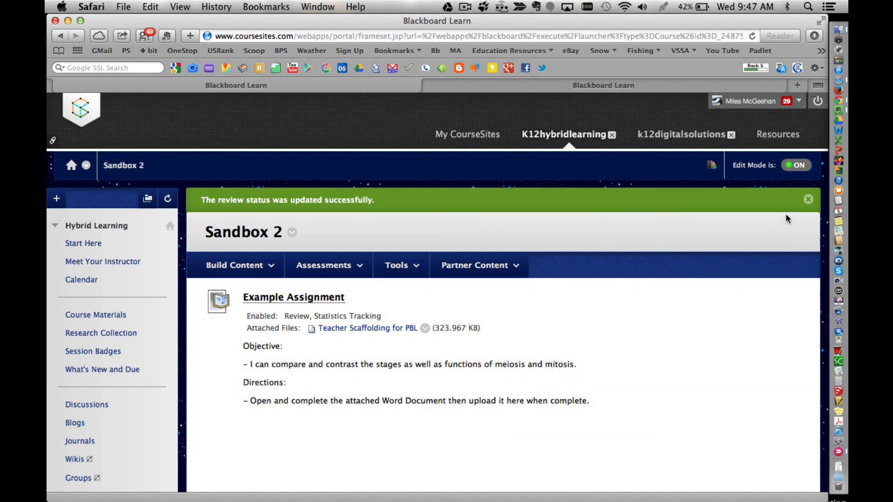
left_click(808, 201)
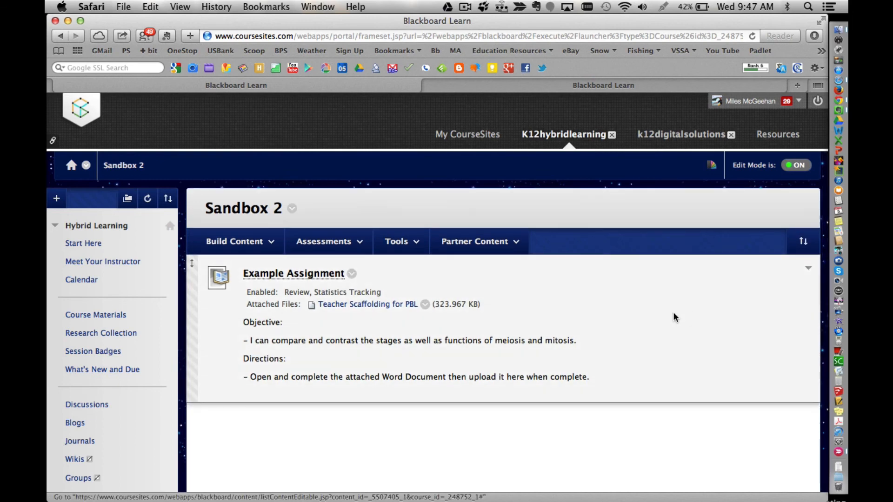